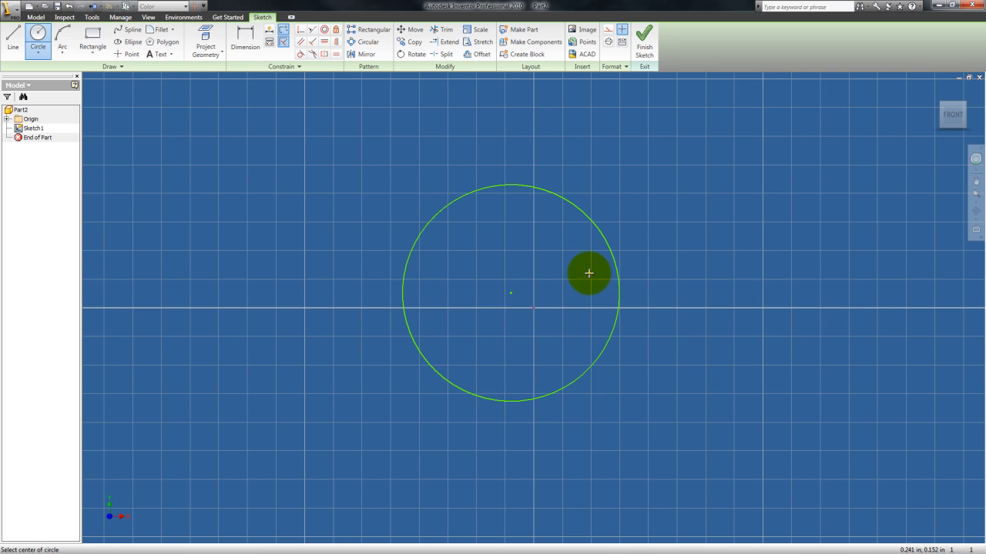
- Finish the circle sketch and start an extrusion with the circle as the profile
key("Escape")
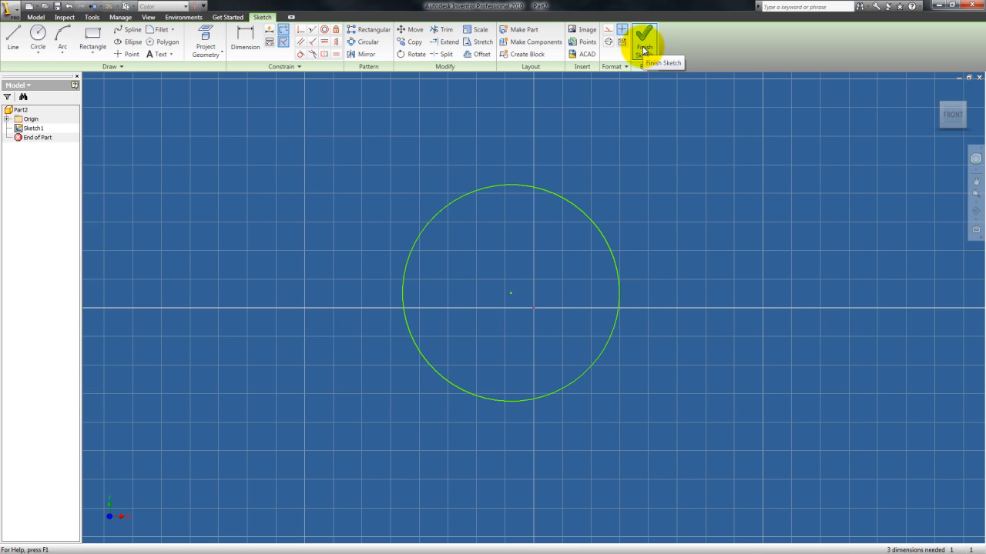
left_click(644, 51)
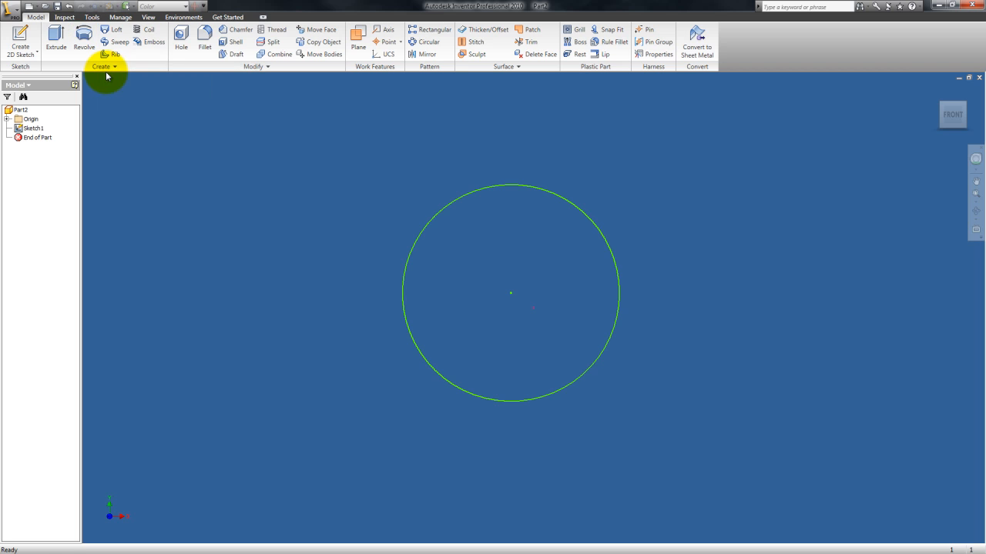
left_click(55, 42)
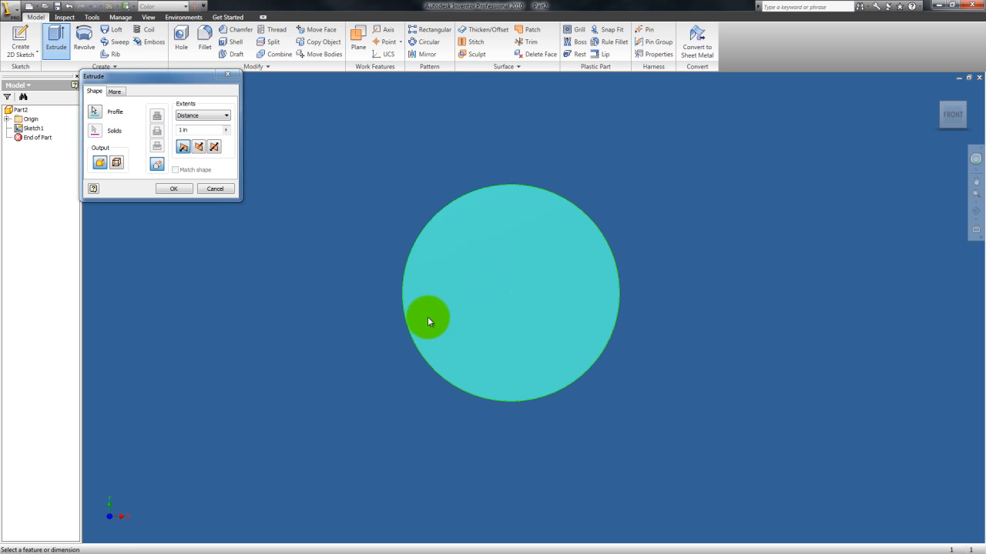
left_click(94, 111)
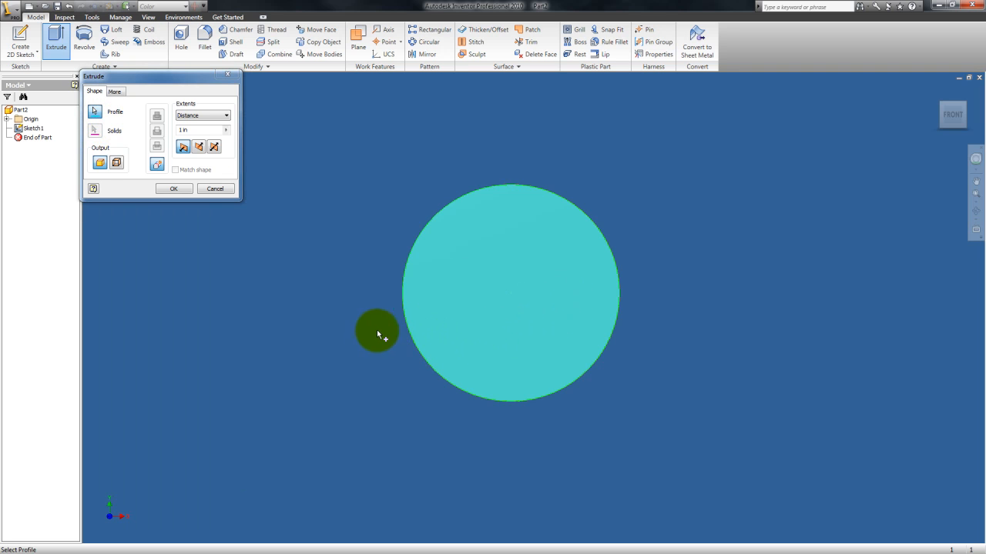
- Try the surface output and the reversed and symmetric directions, returning to solid output in the default direction
left_click(98, 168)
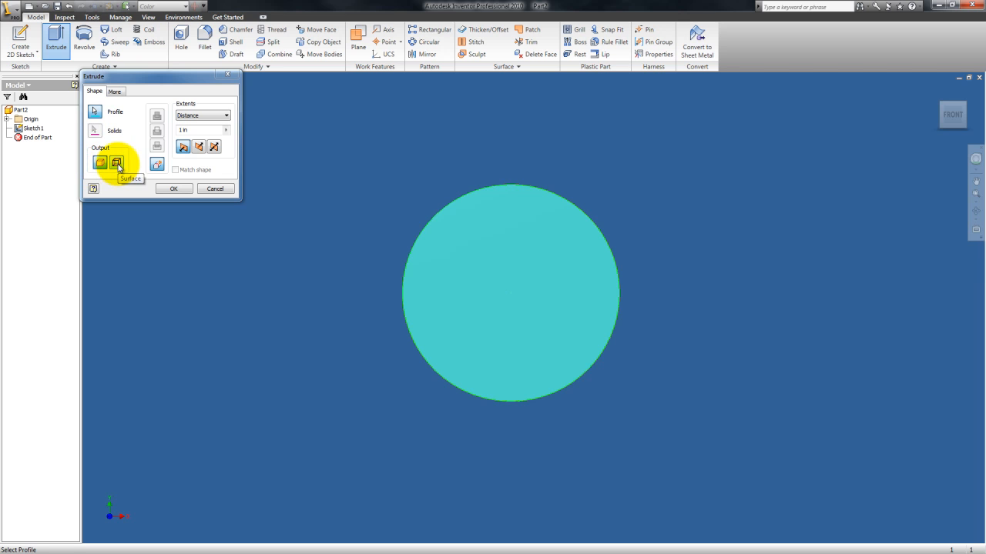
left_click(117, 163)
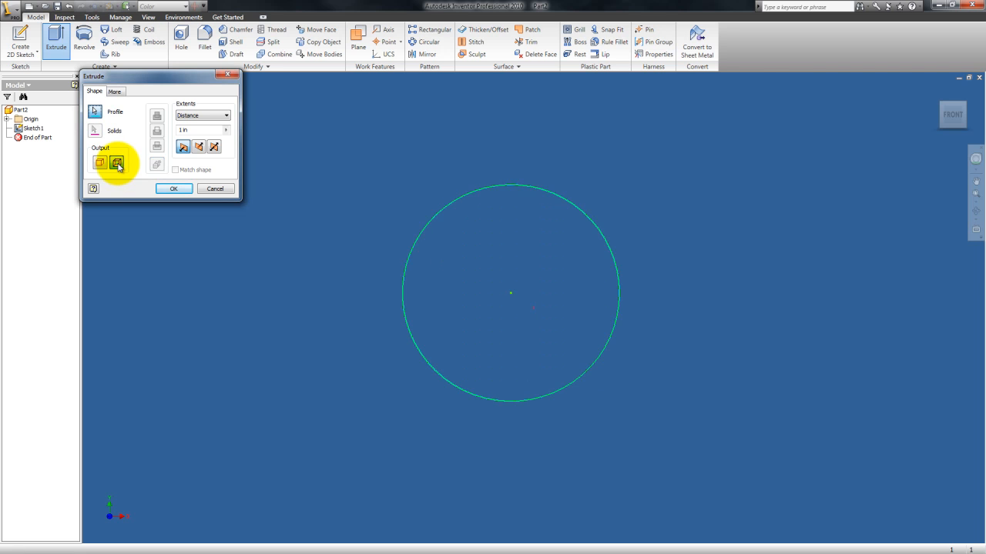
left_click(101, 163)
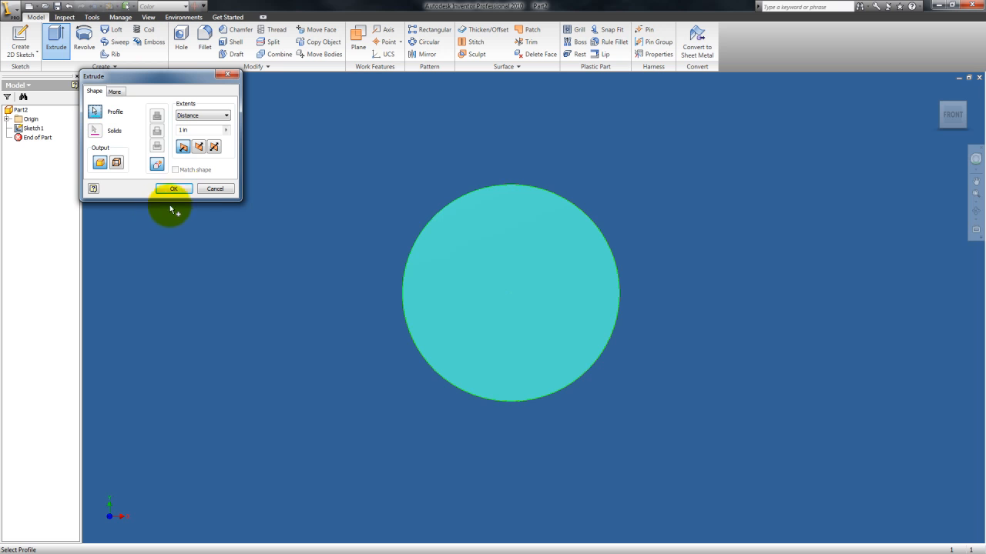
left_click(200, 147)
left_click(215, 147)
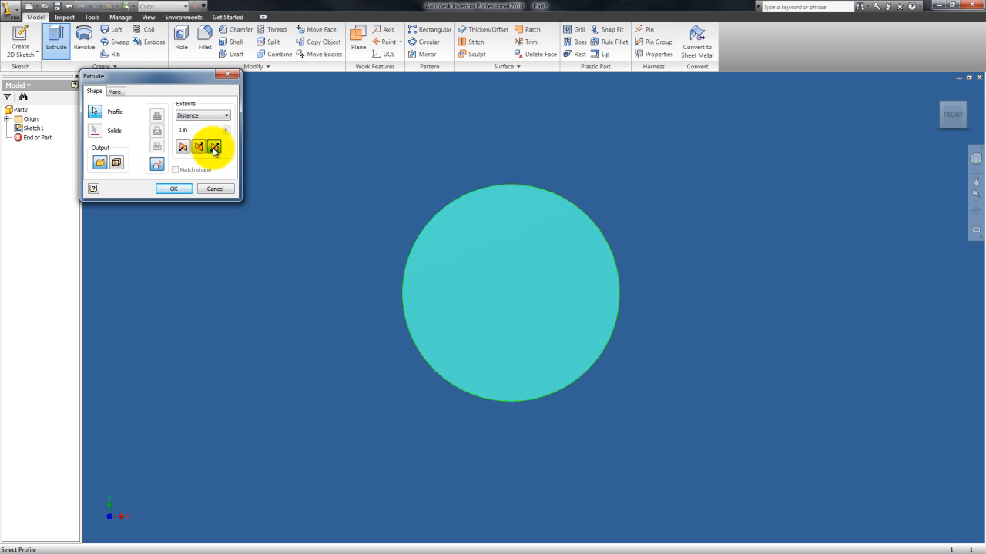
left_click(184, 148)
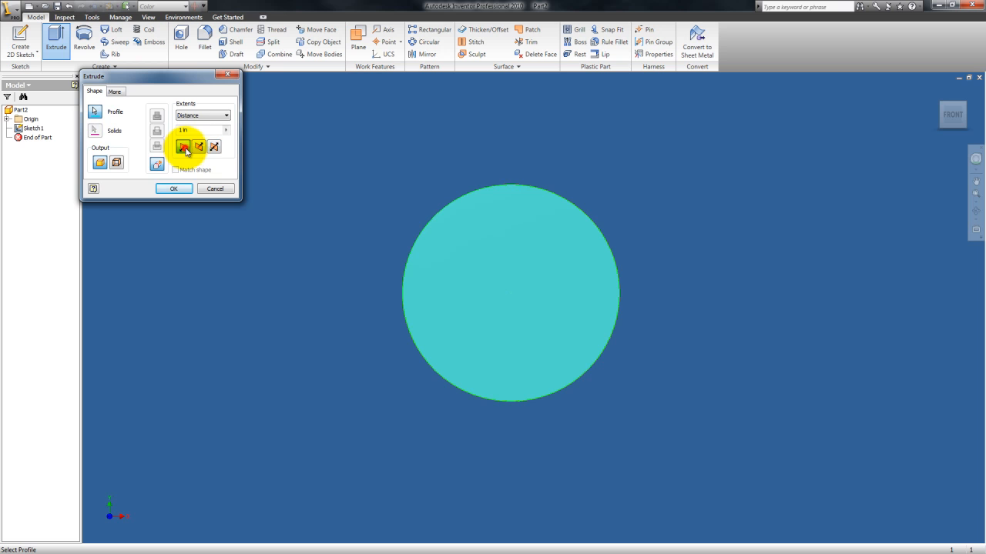
- Try the To and From To extents for the extrusion, returning to the Distance extent
left_click(226, 117)
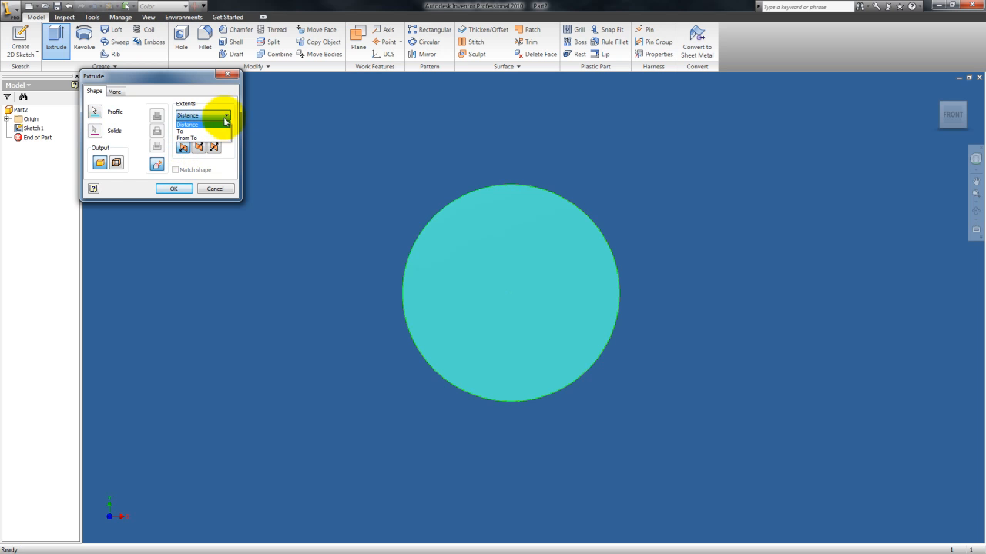
left_click(193, 132)
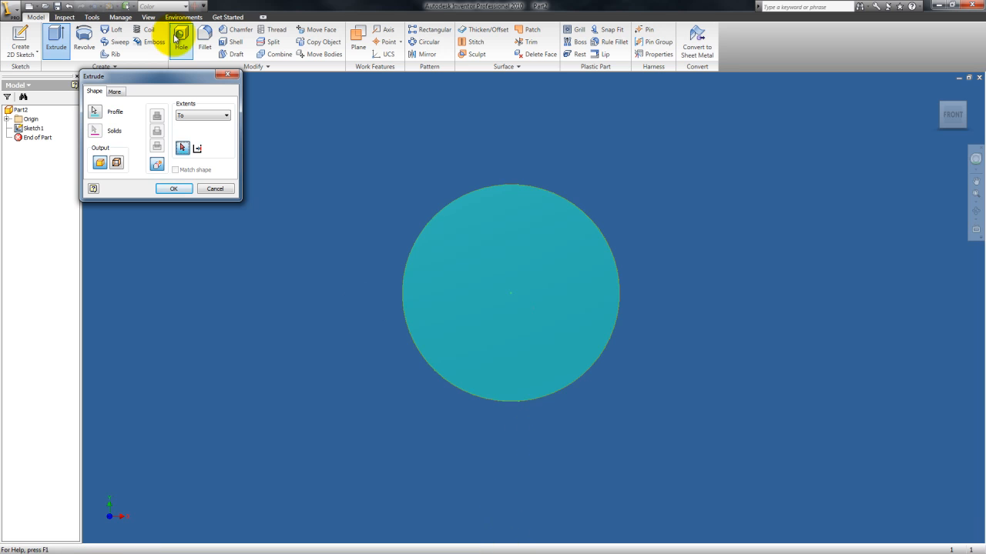
left_click(206, 117)
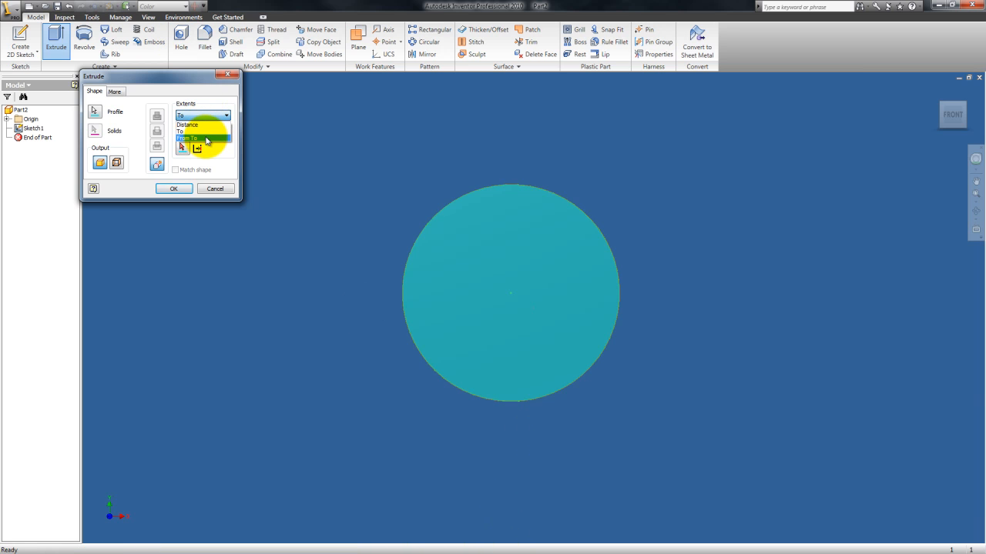
left_click(206, 139)
left_click(203, 116)
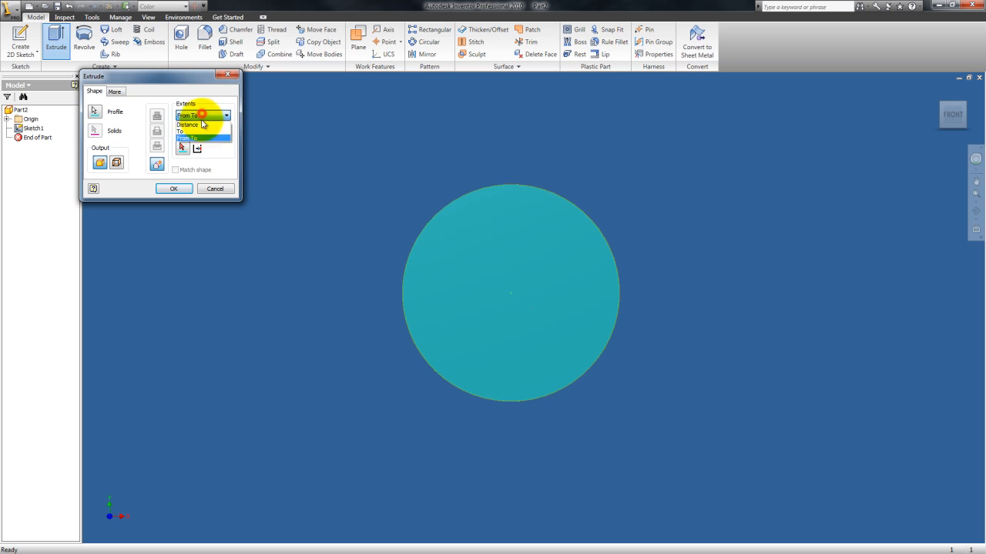
left_click(201, 126)
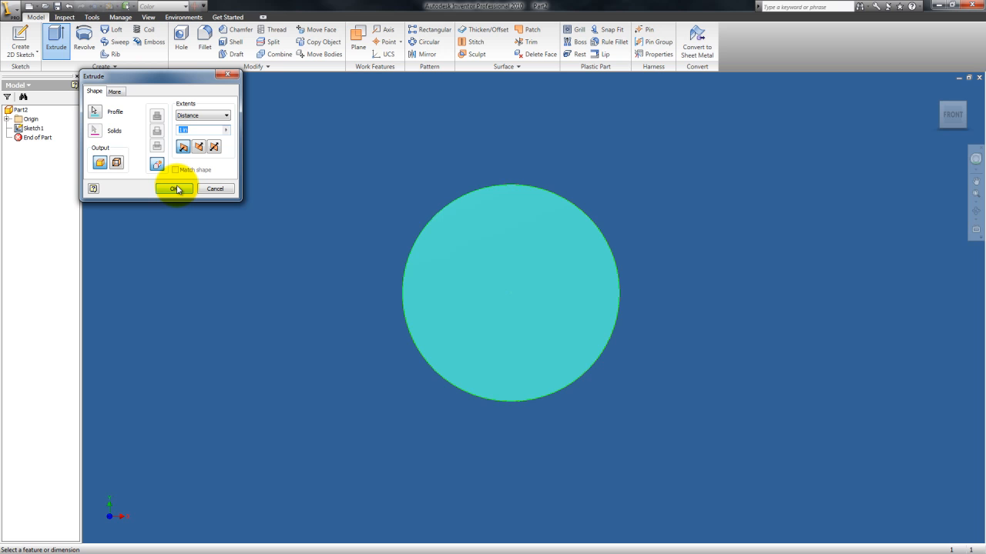
- Check the extrusion's taper options and extrude the circle 1 in as a solid cylinder
left_click(117, 93)
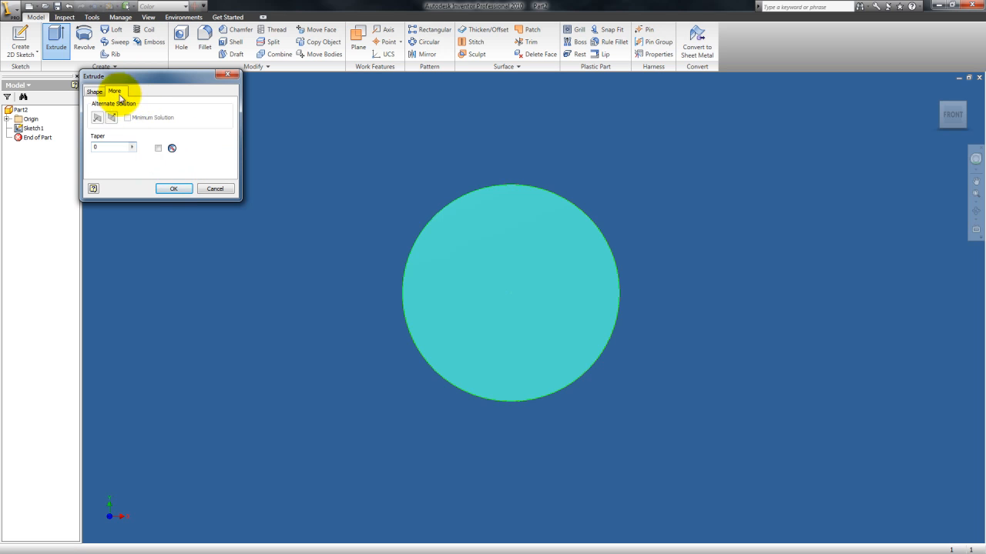
left_click(156, 149)
left_click(94, 91)
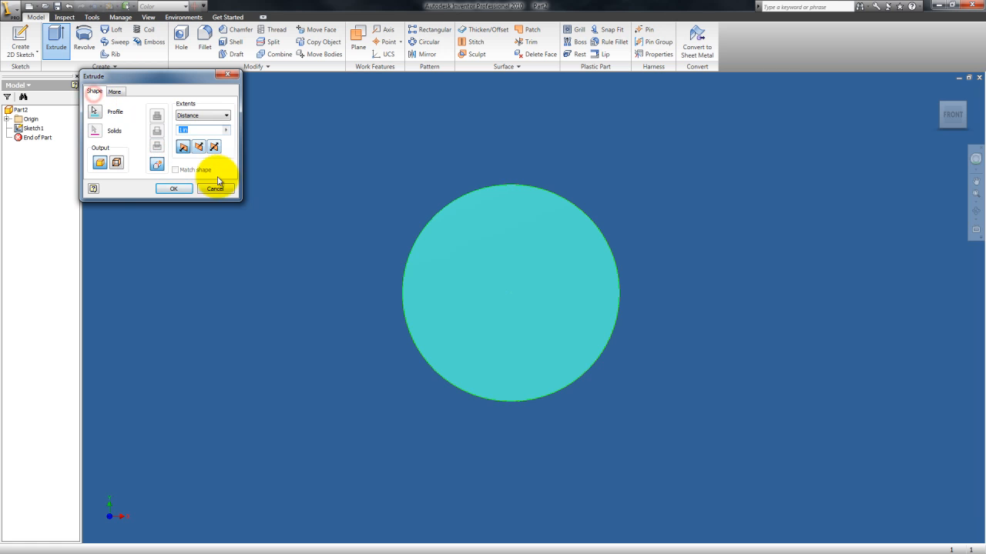
left_click(175, 190)
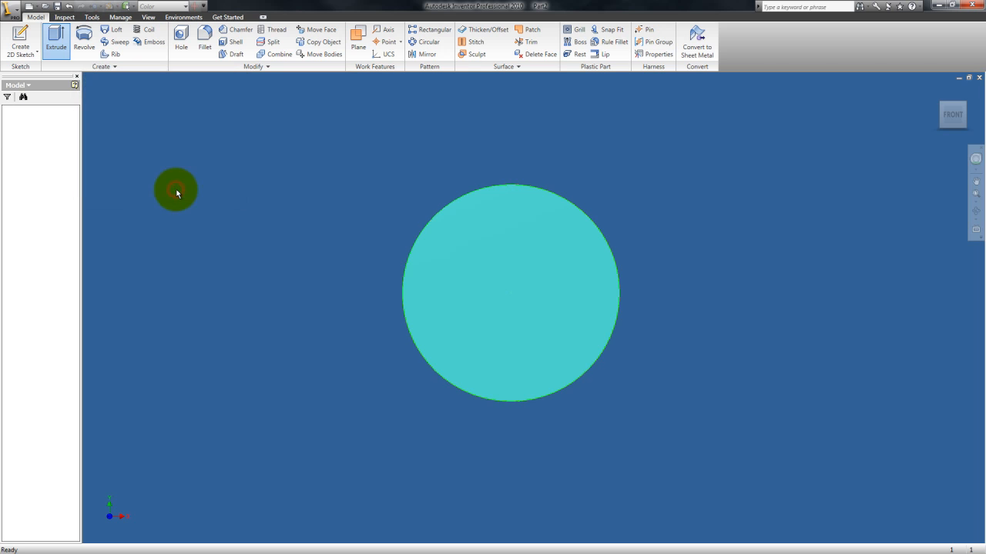
- Sketch a smaller circle near the centre of the cylinder's top face and finish the sketch
left_click(976, 210)
left_click_drag(637, 296, 548, 240)
key("Escape")
middle_click_drag(544, 172, 539, 193)
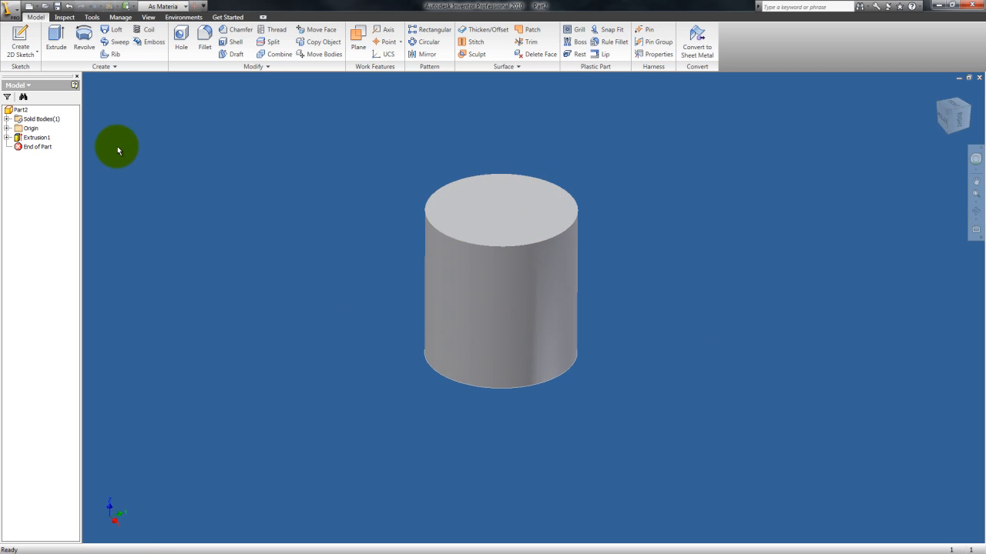
left_click(21, 44)
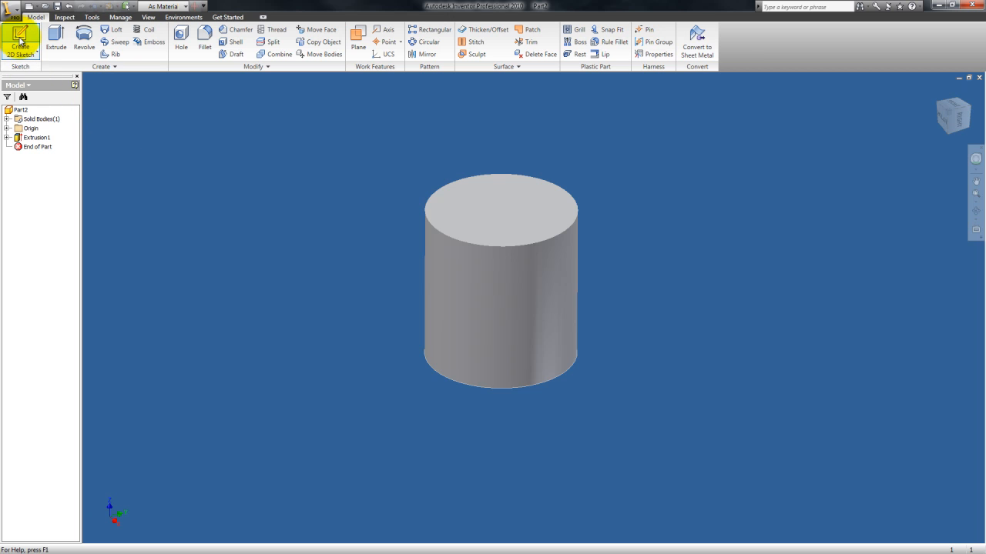
left_click(514, 211)
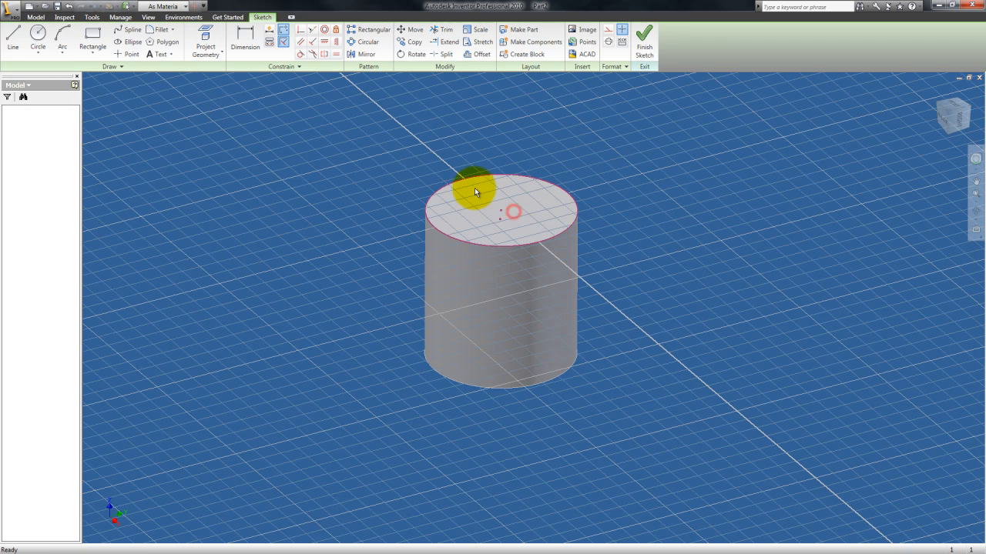
left_click(40, 37)
left_click(501, 212)
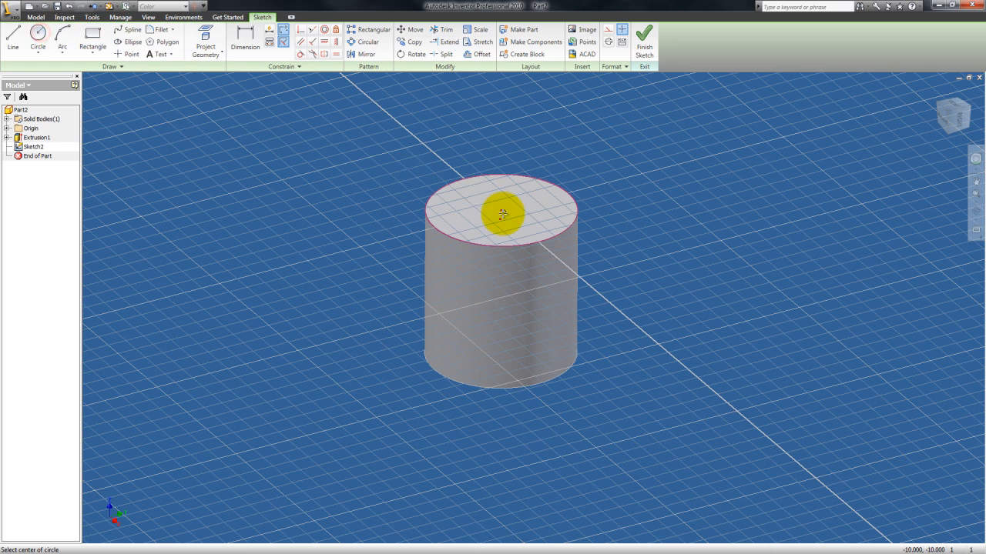
left_click(529, 220)
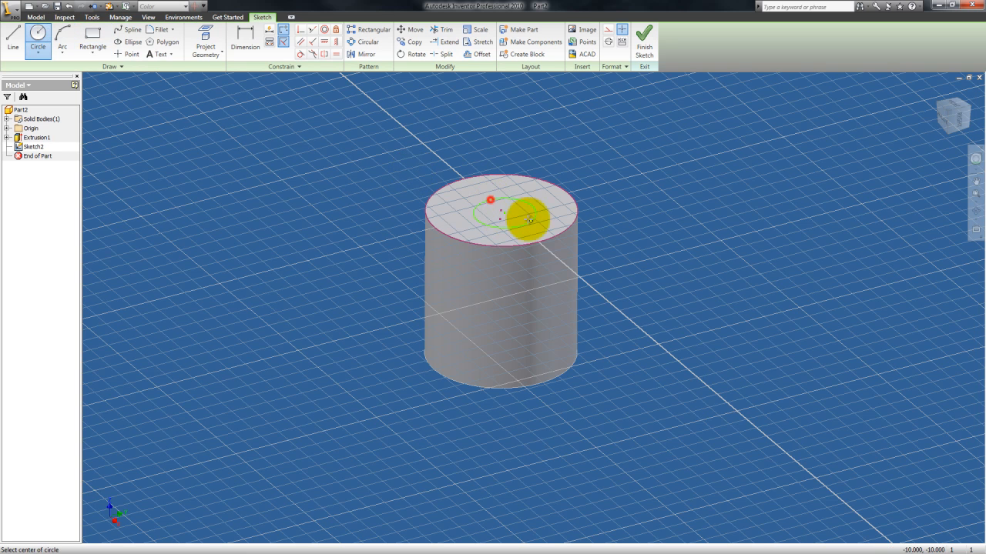
key("Escape")
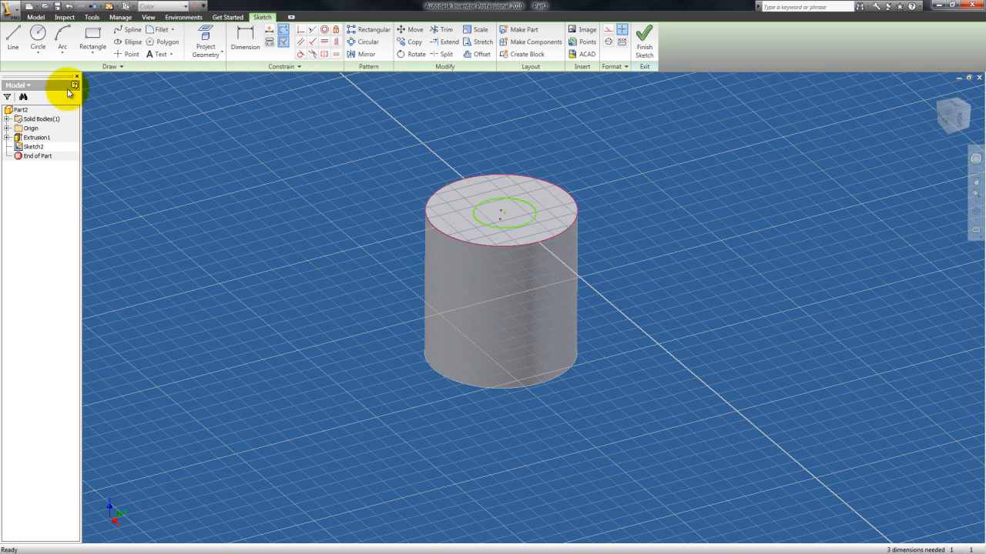
left_click(645, 46)
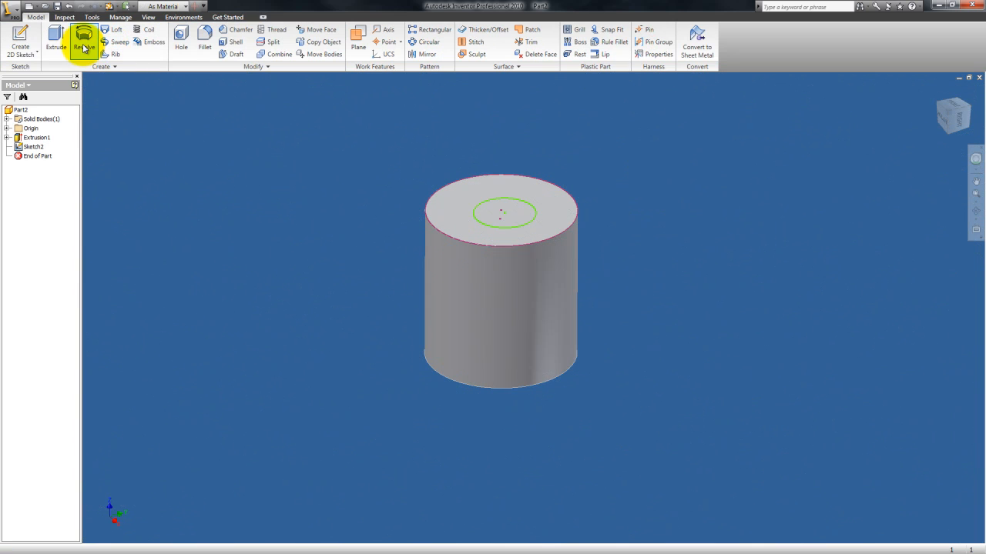
- Start extruding the small circle on the top face and reverse the direction into the cylinder
left_click(55, 39)
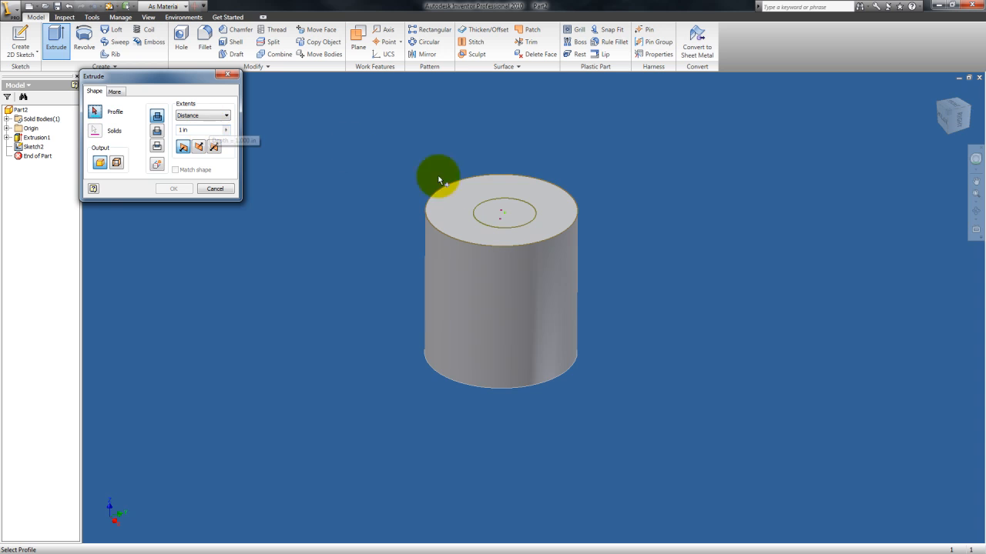
left_click(501, 216)
middle_click_drag(418, 196, 395, 253)
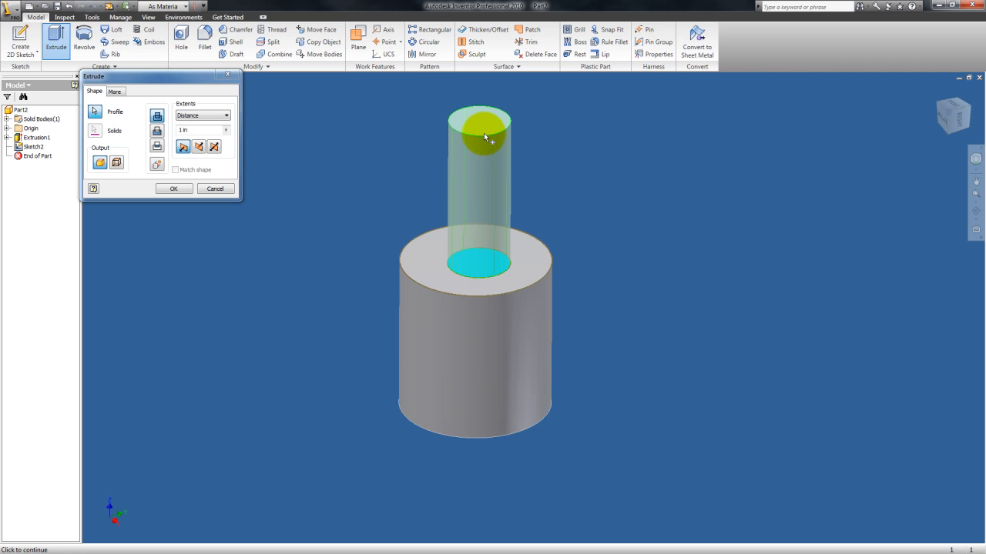
left_click(198, 147)
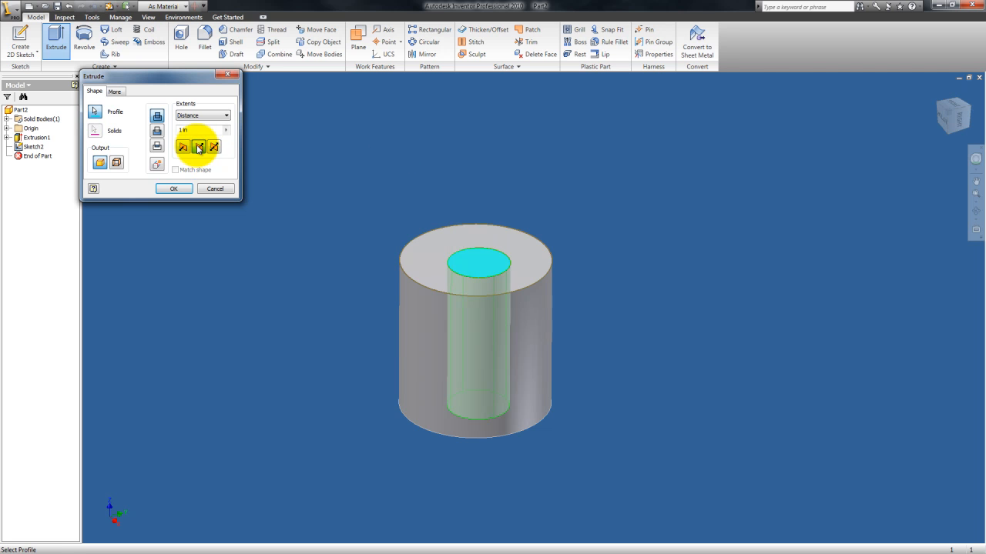
left_click(198, 130)
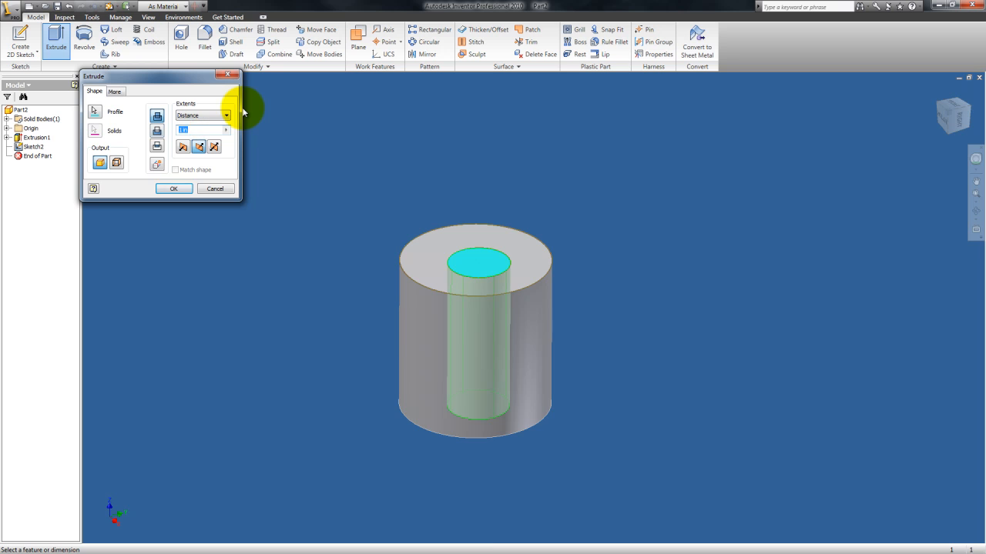
- Try ending the extrusion at the cylinder's outer side face with the To extent
left_click(201, 117)
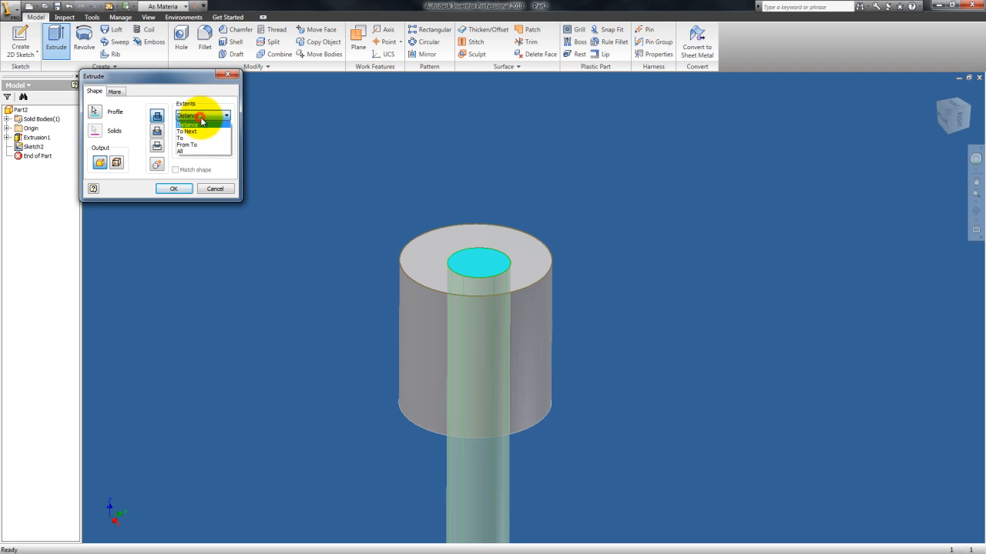
left_click(191, 138)
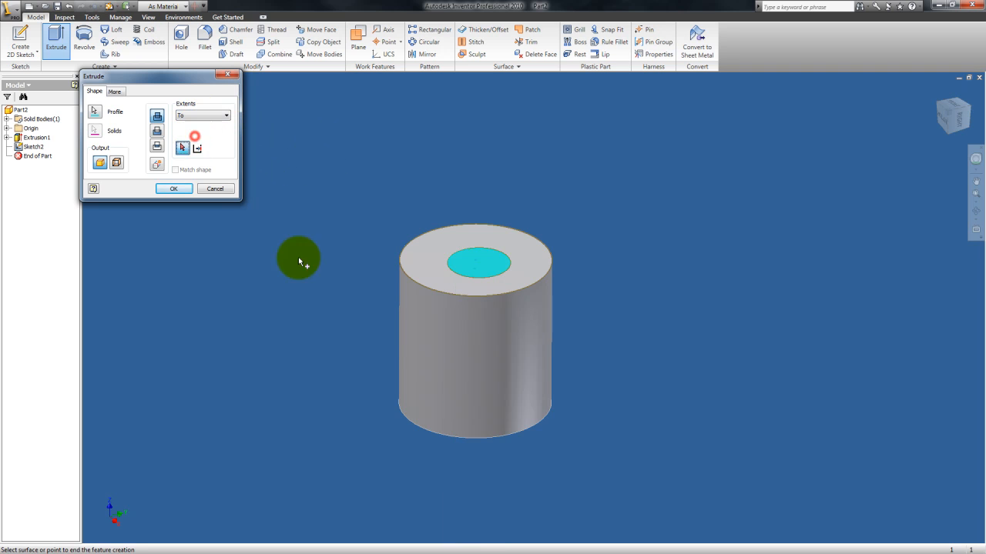
left_click(421, 412)
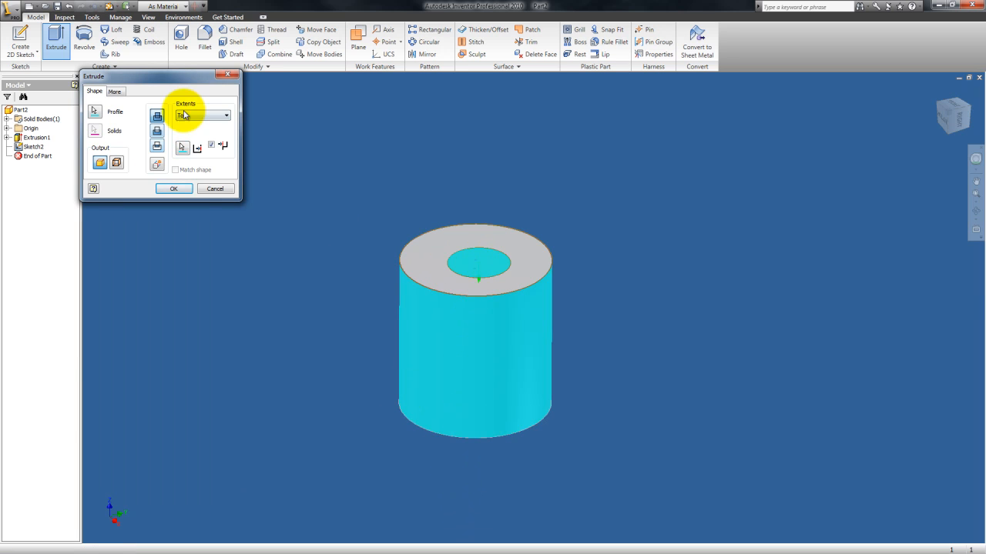
- Cut the small circle 0.5 in deep into the cylinder using the Distance extent
left_click(156, 131)
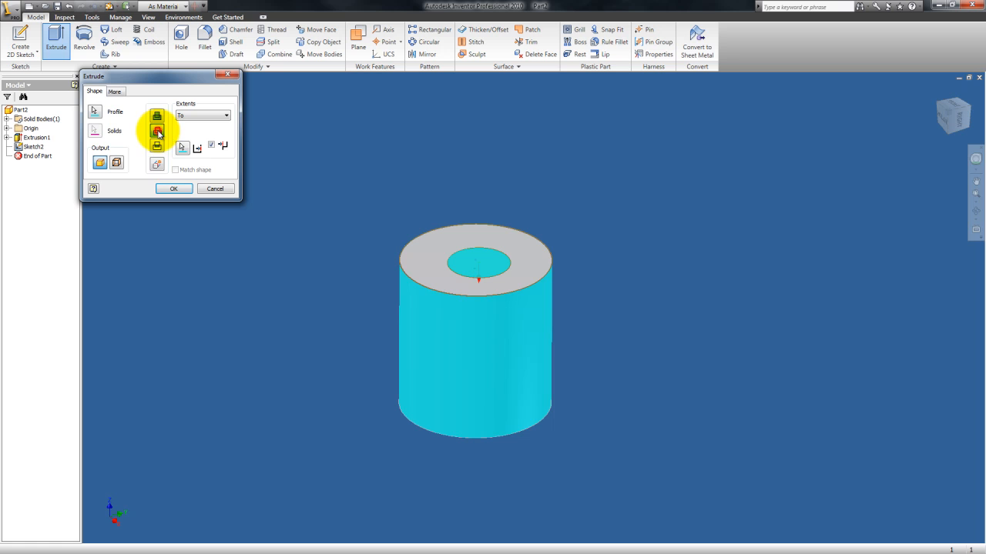
left_click(192, 117)
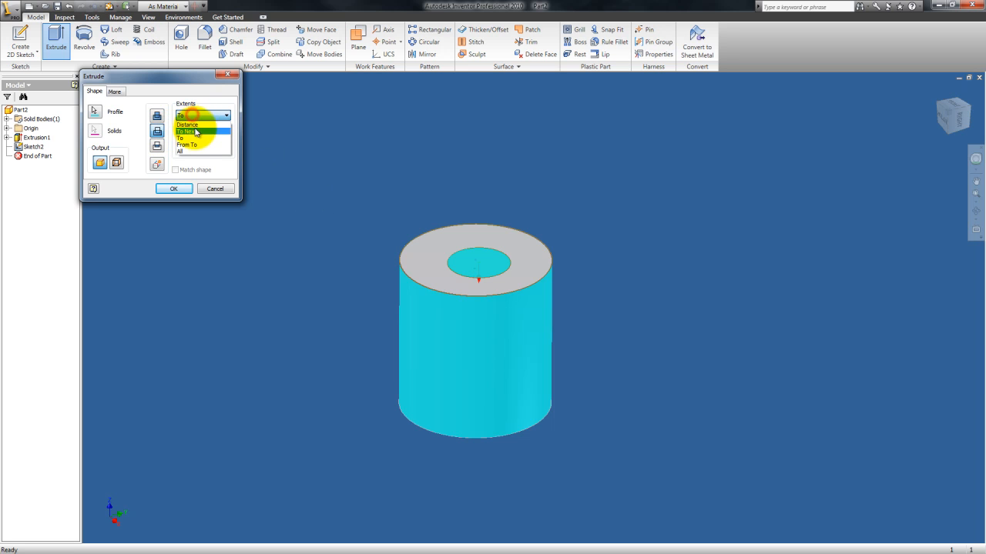
left_click(189, 128)
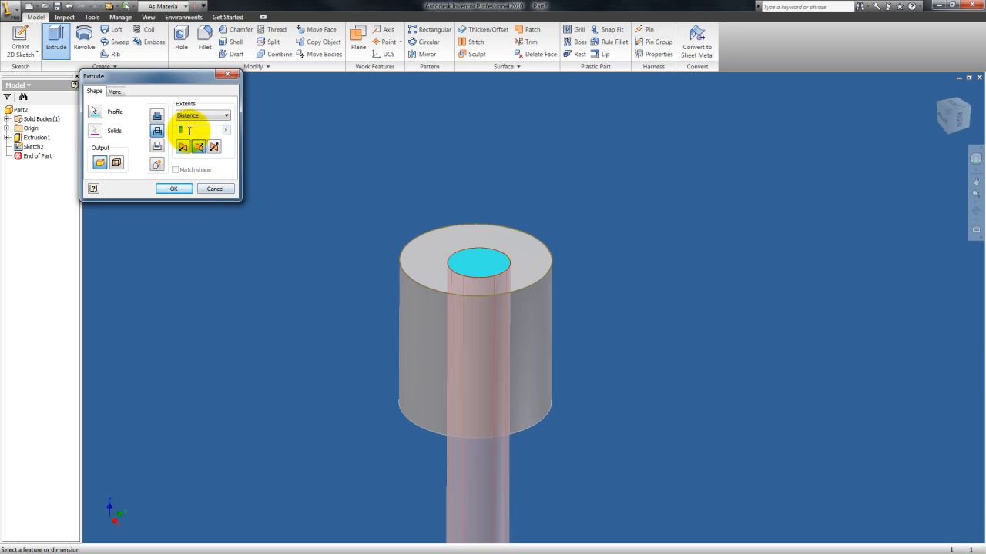
type(".5")
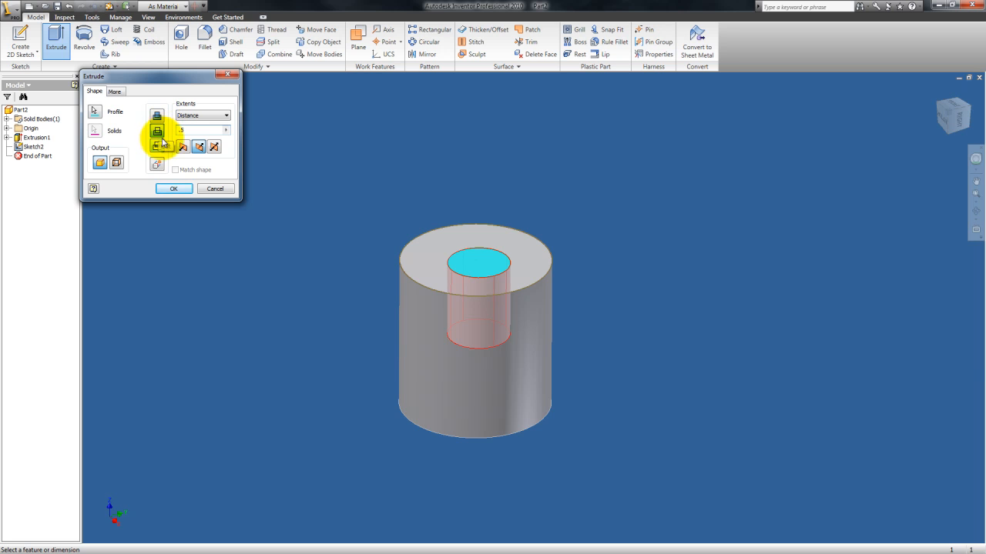
left_click(179, 190)
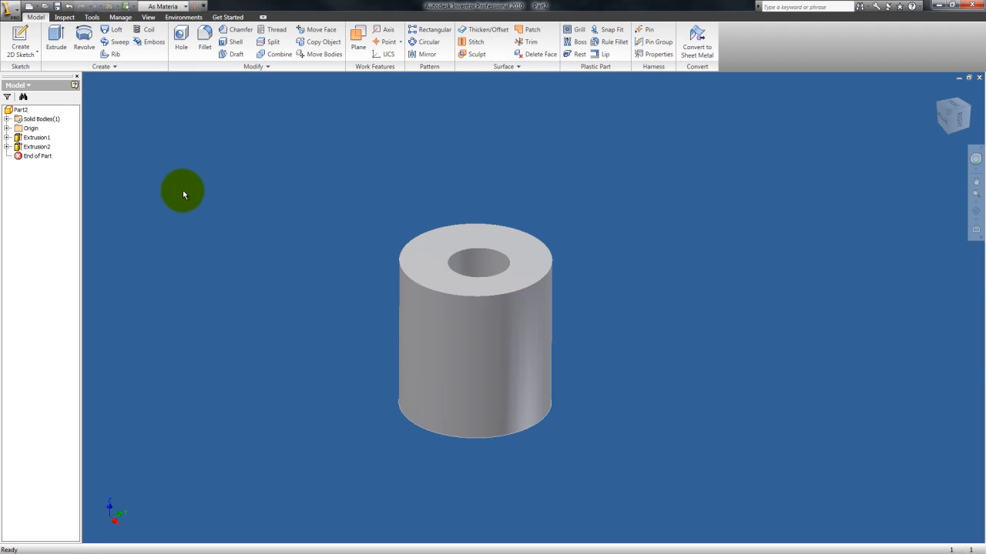
left_click(977, 214)
left_click_drag(566, 290, 550, 303)
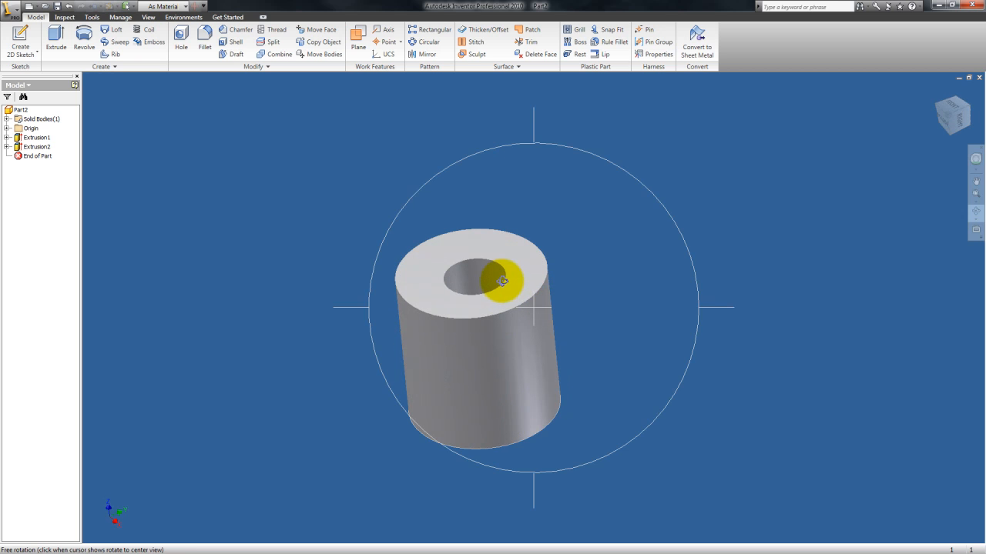
left_click_drag(476, 288, 449, 316)
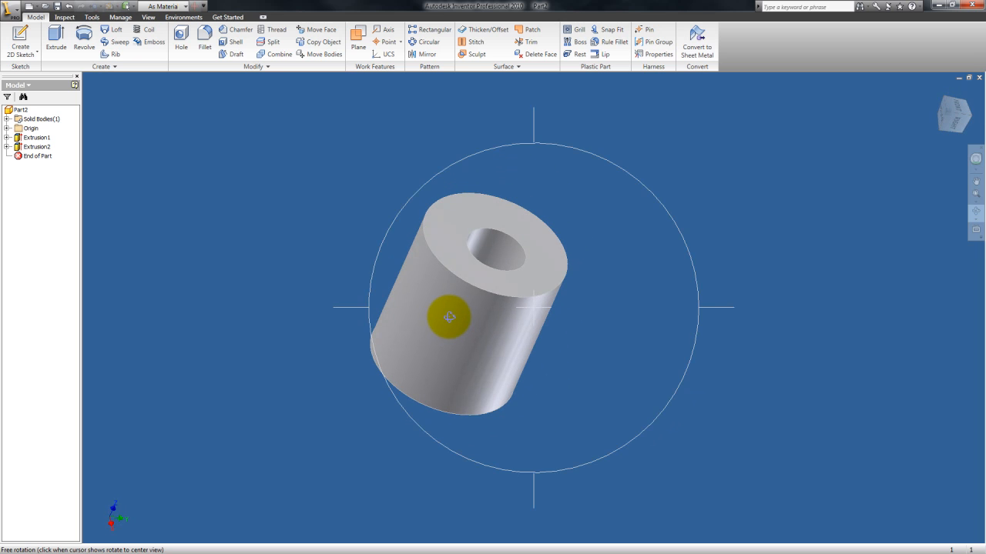
key("Escape")
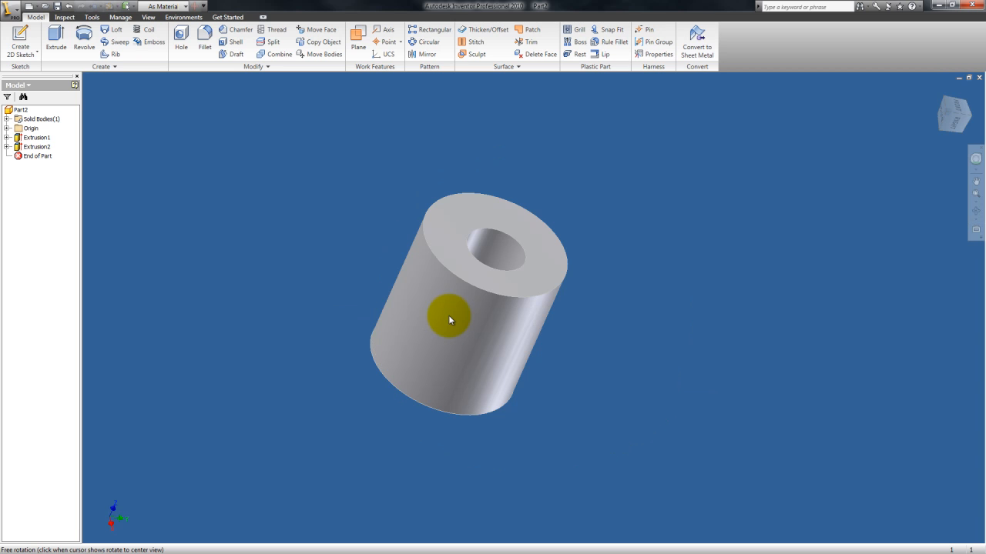